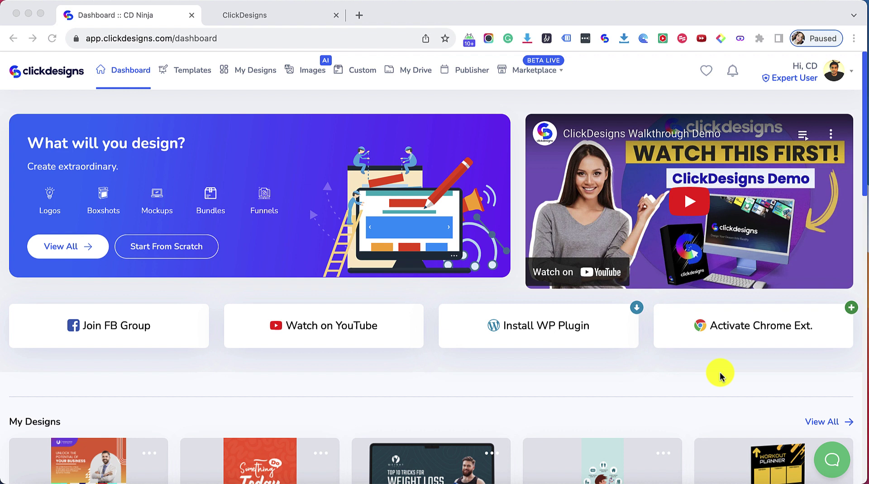
- View the GoHighLevel agency dashboard in the other browser tab and return to the ClickDesigns dashboard
left_click(292, 13)
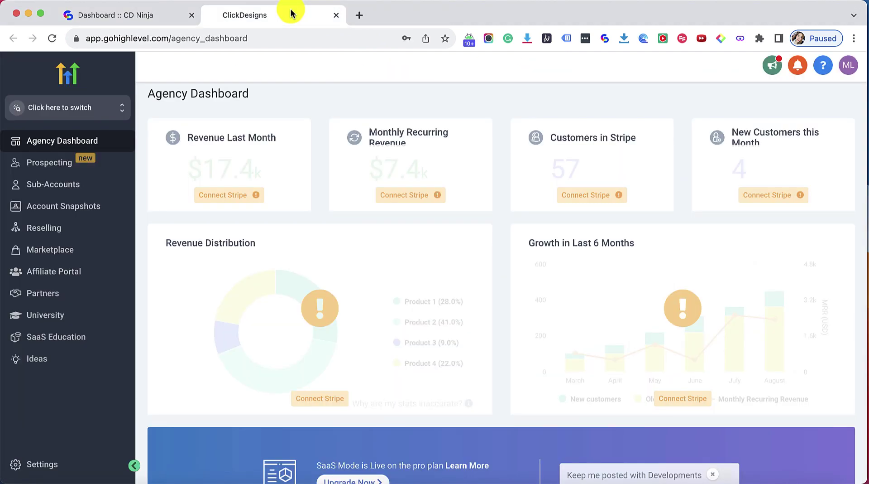
left_click(145, 13)
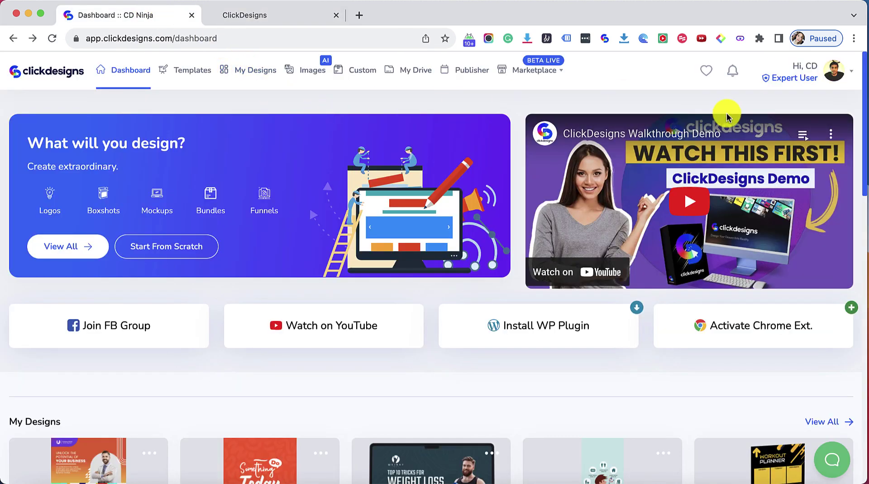
- Connect the HighLevel app in the ClickDesigns account settings, choosing the ClickDesigns account for authorization
left_click(836, 73)
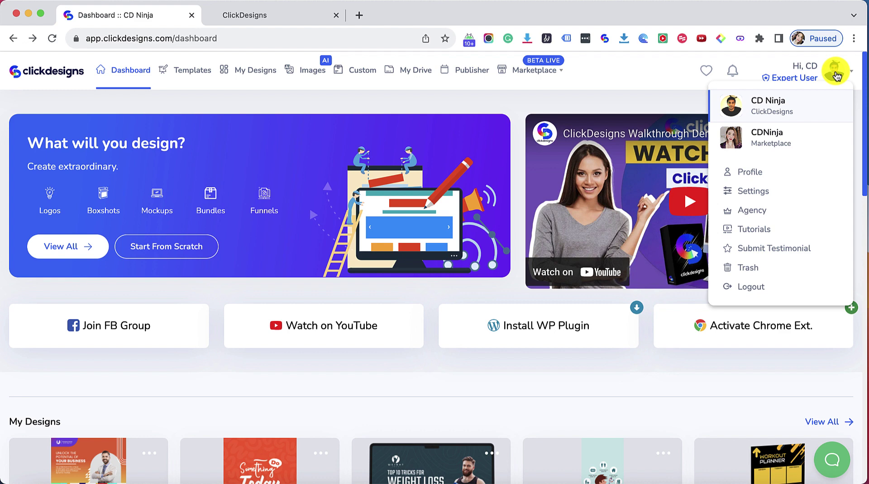
left_click(773, 191)
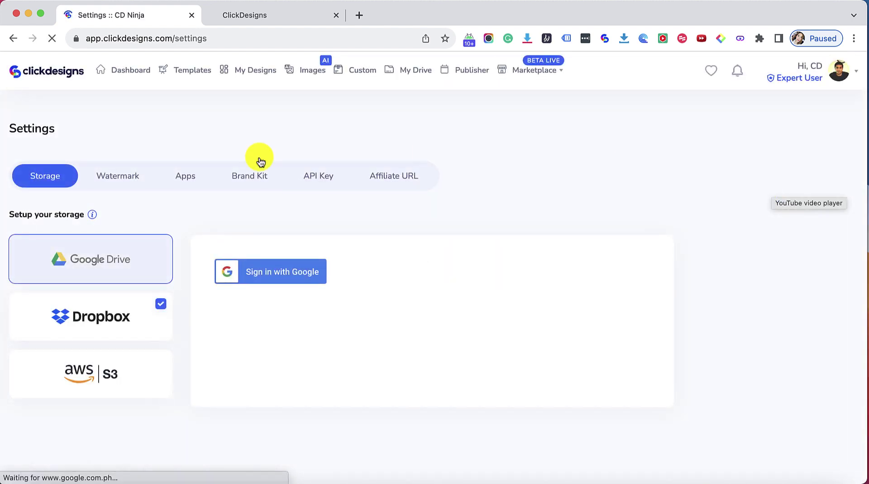
left_click(188, 178)
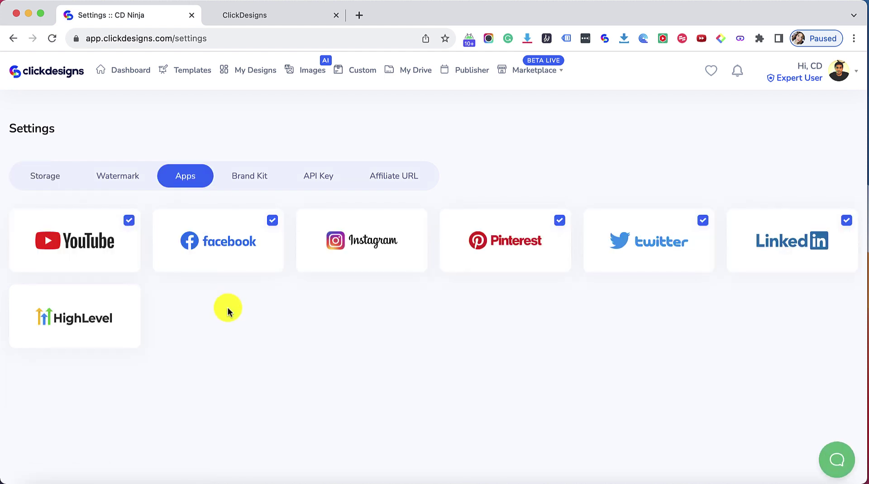
left_click(101, 312)
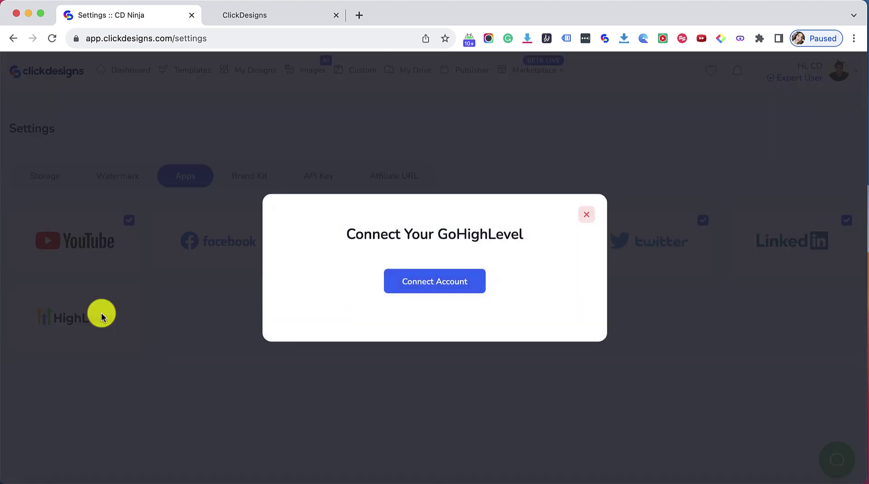
left_click(402, 289)
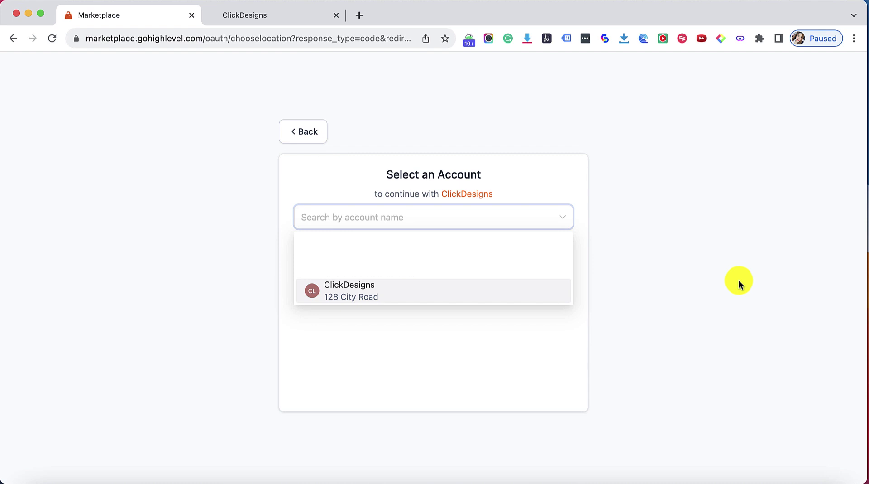
left_click(486, 291)
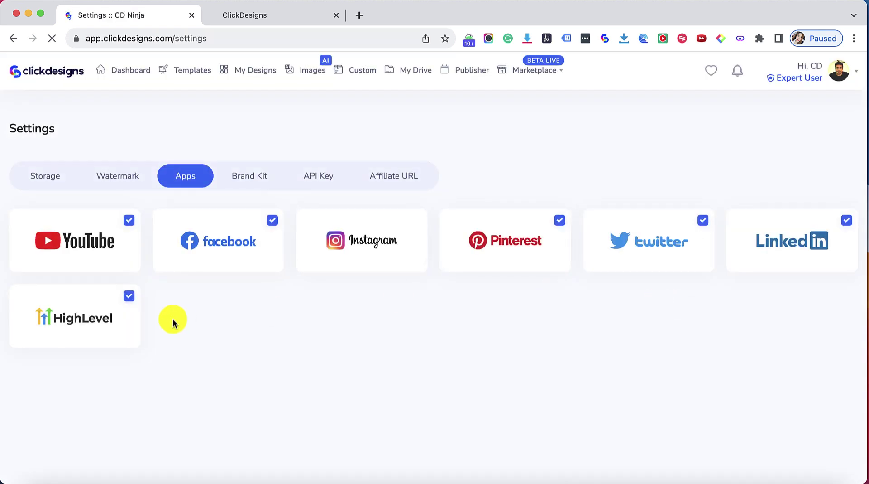
- Review the account linked under the HighLevel app connection and close the dialog
left_click(132, 304)
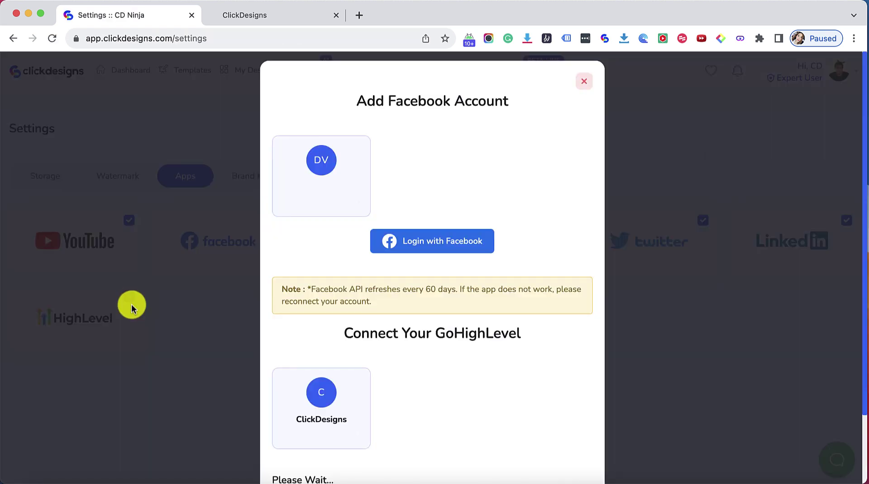
scroll(462, 365, "down", 2)
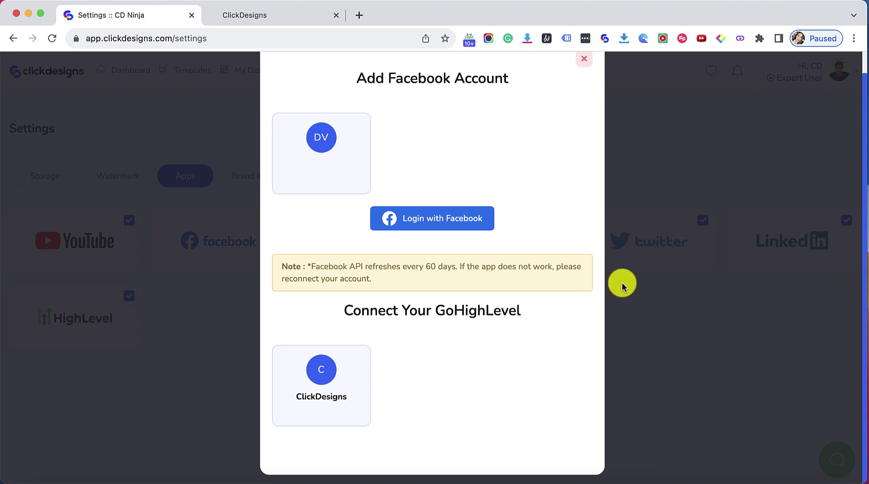
left_click(585, 59)
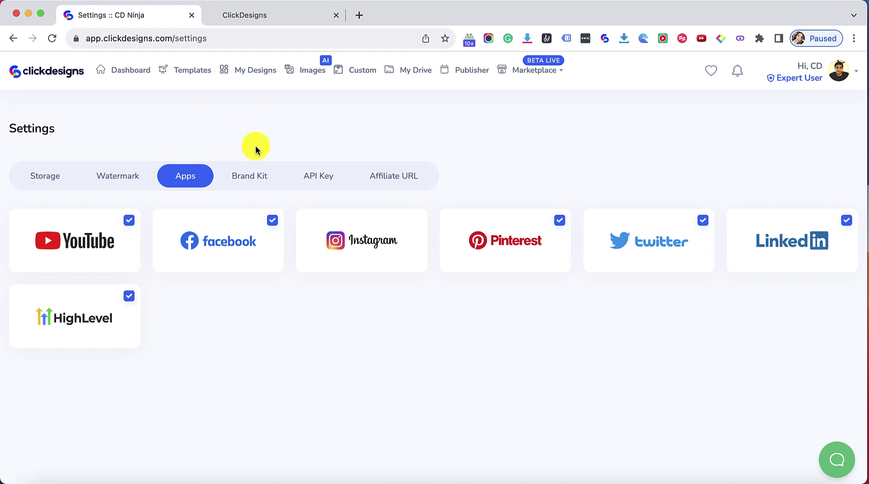
- Switch to GoHighLevel and open the Home page of the Insta-money-Secrets funnel in the page builder
left_click(260, 18)
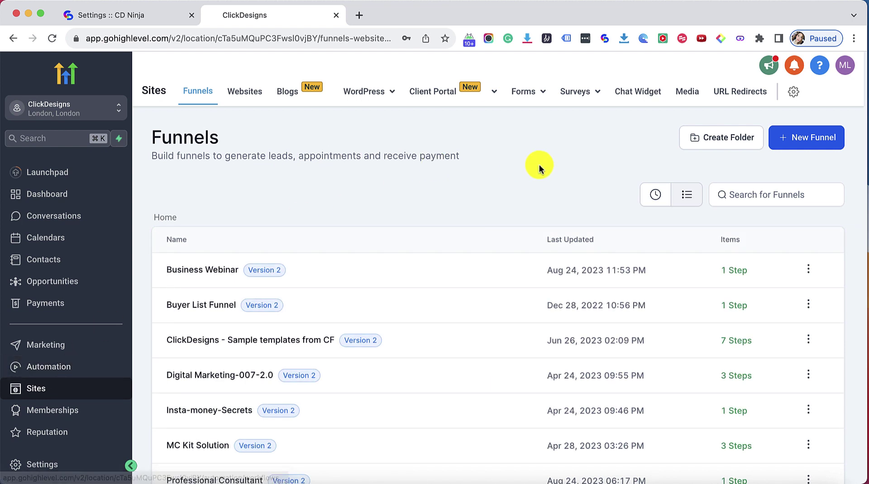
scroll(539, 168, "down", 2)
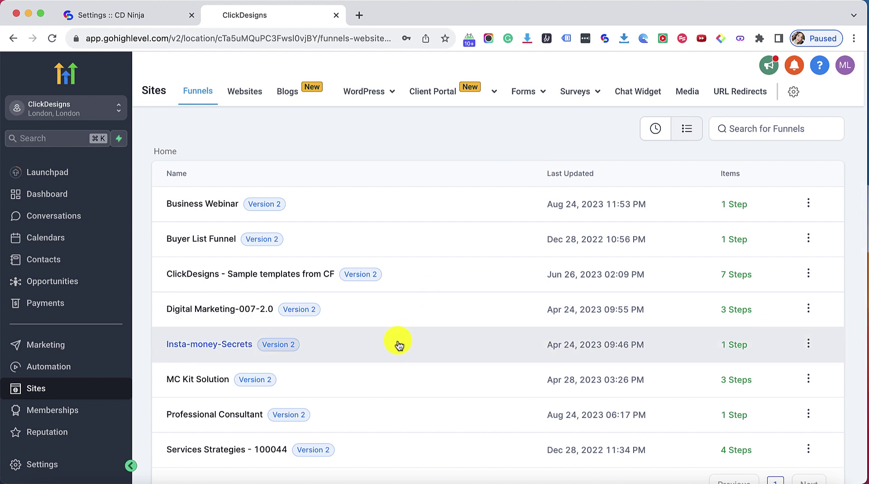
left_click(809, 345)
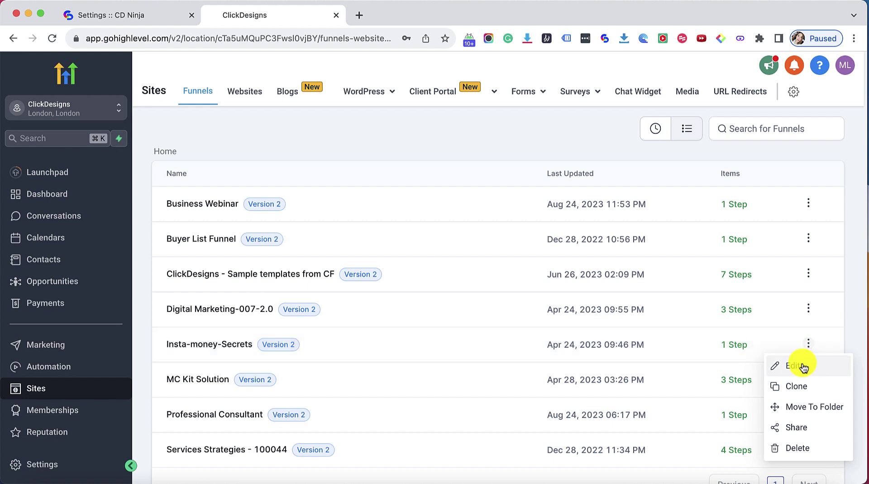
left_click(802, 362)
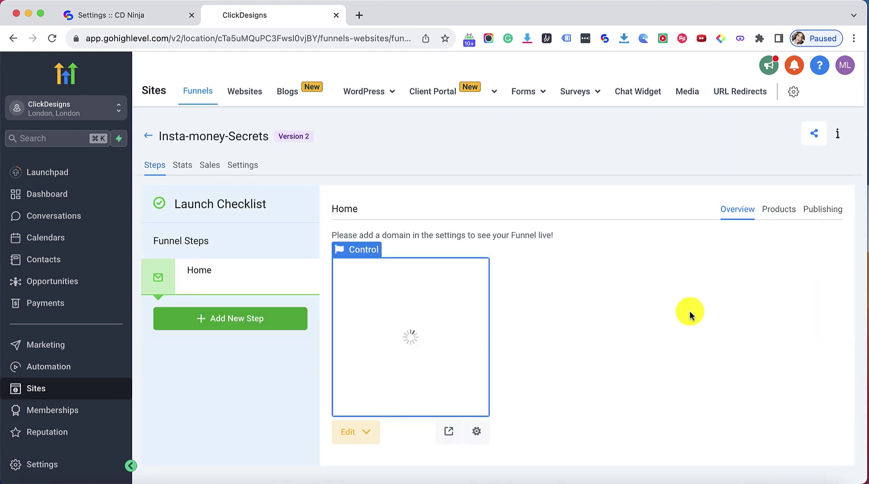
left_click(366, 433)
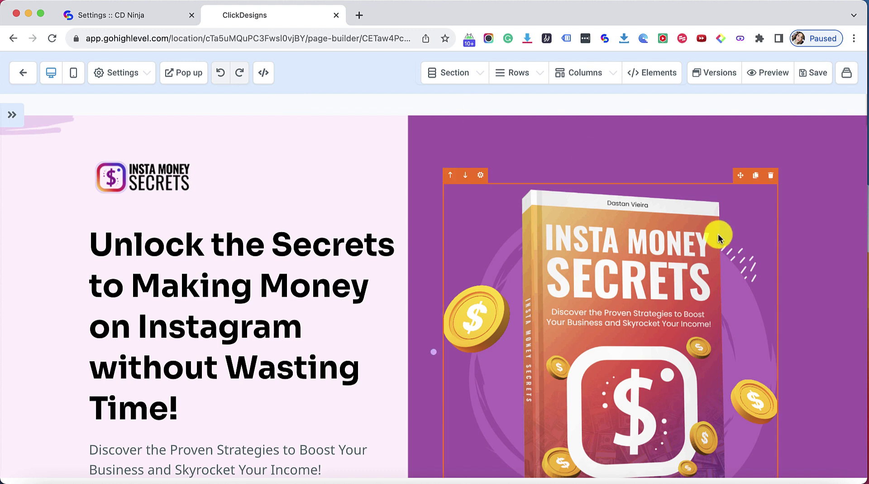
- Replace the hero section's book image with the "My book cover" design from the ClickDesigns media folder
left_click(488, 182)
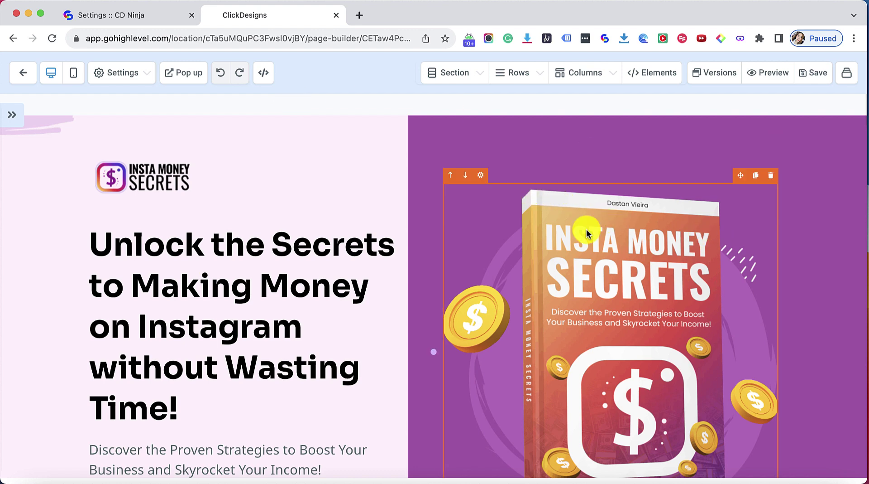
left_click(281, 166)
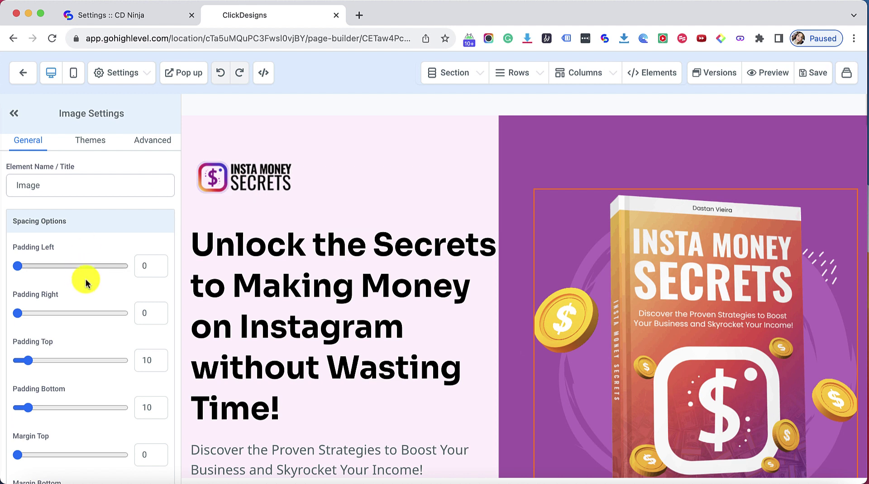
scroll(86, 282, "down", 5)
scroll(86, 284, "down", 4)
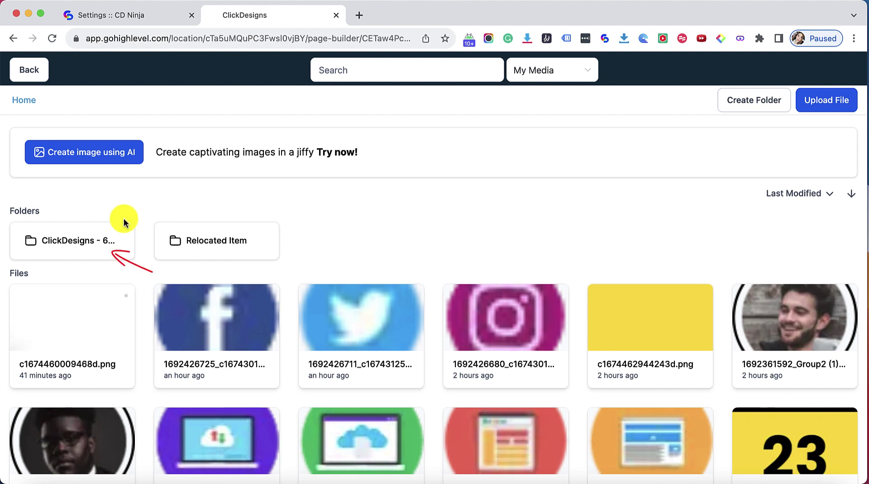
left_click(71, 246)
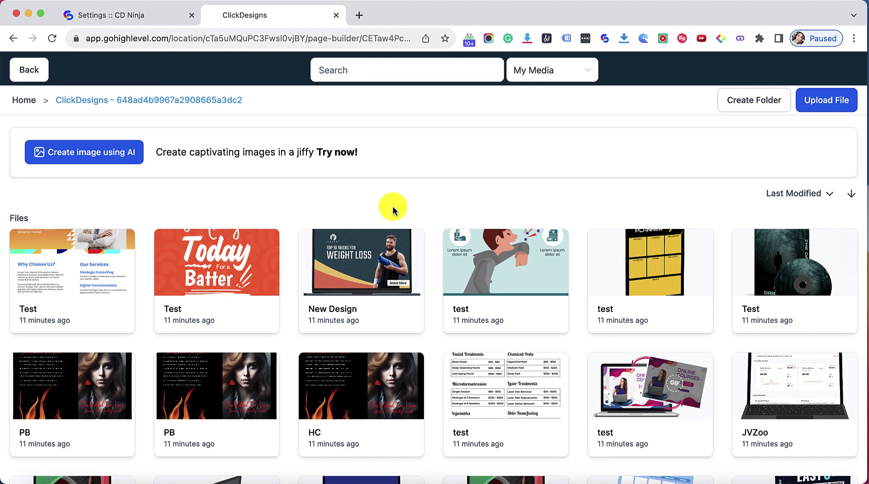
scroll(394, 209, "down", 5)
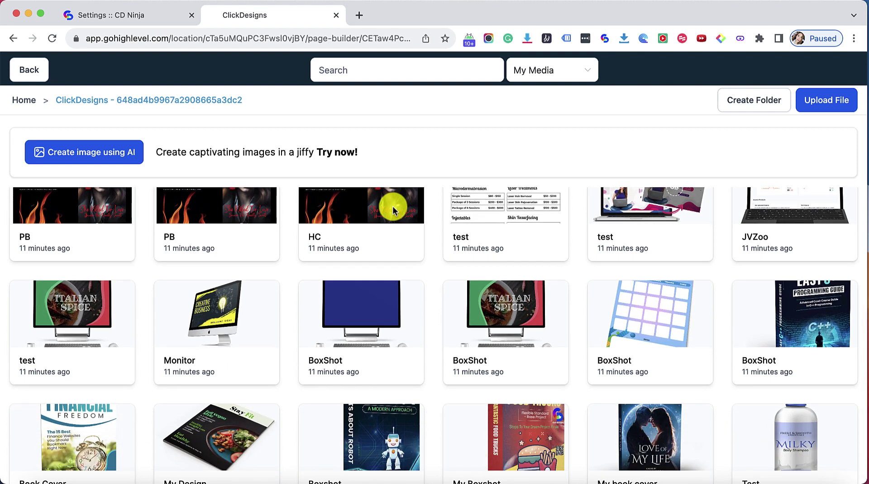
scroll(393, 209, "down", 3)
scroll(393, 210, "down", 2)
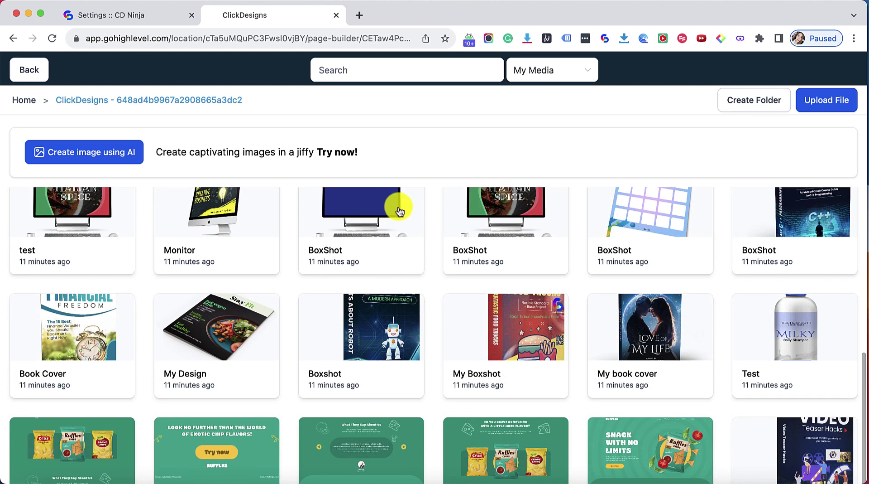
left_click(662, 330)
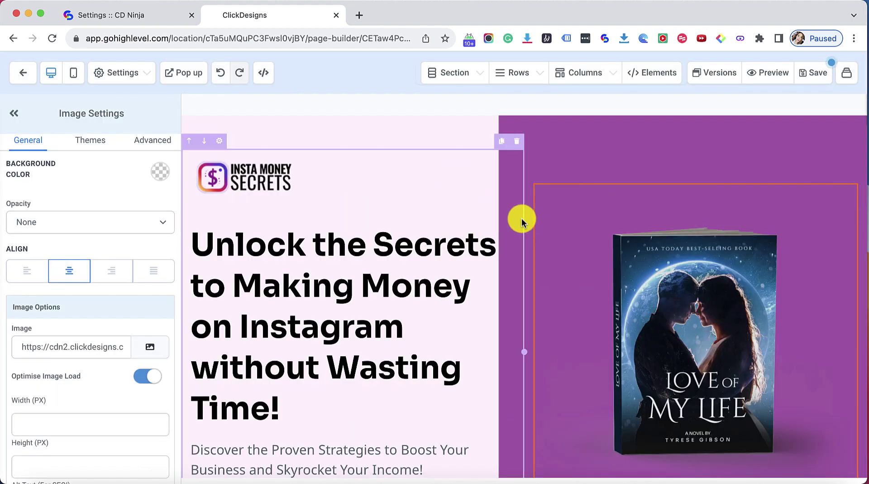
- Replace the image beside the Instagram strategies checklist with the Milky body shampoo design from the ClickDesigns media folder
scroll(558, 229, "down", 15)
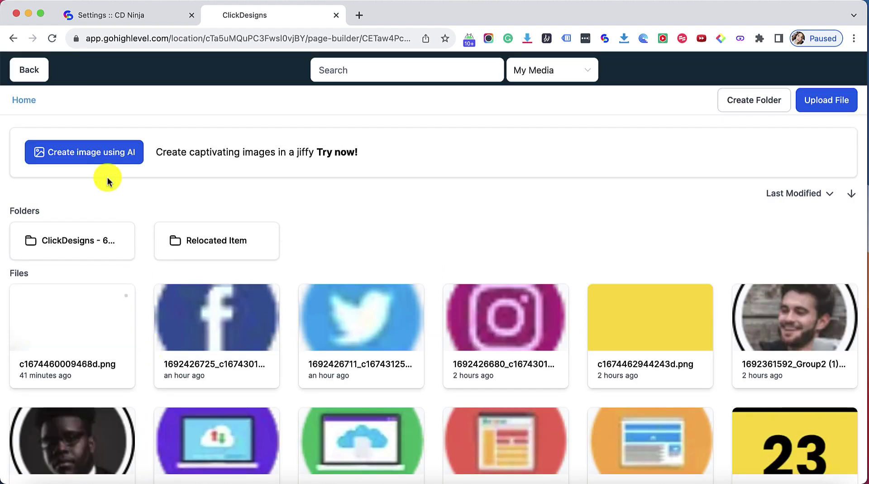
left_click(75, 244)
double_click(75, 243)
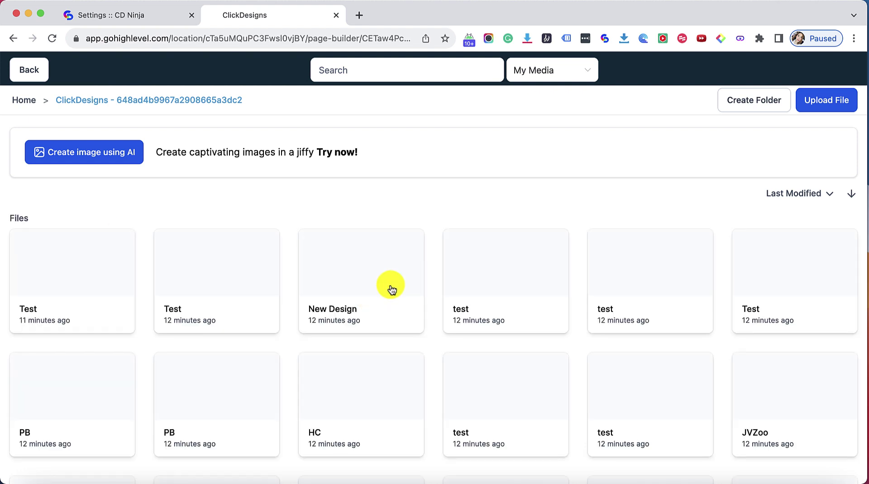
scroll(436, 276, "down", 1)
scroll(437, 276, "down", 10)
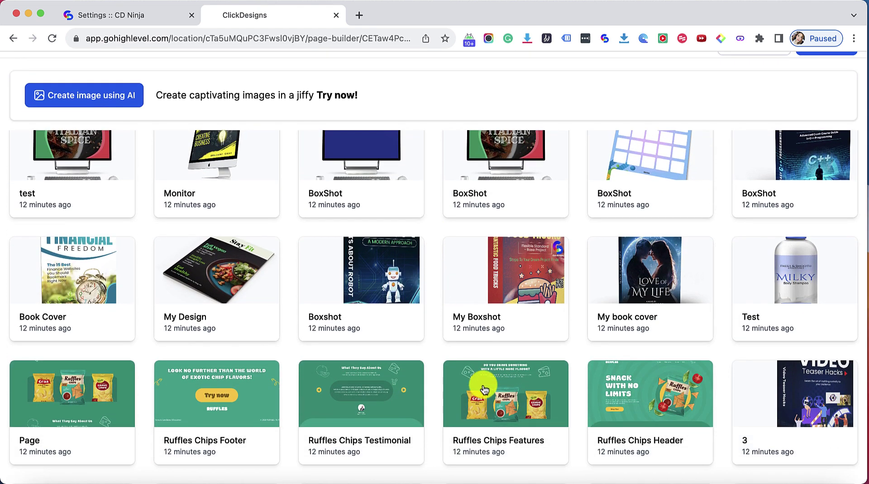
left_click(802, 276)
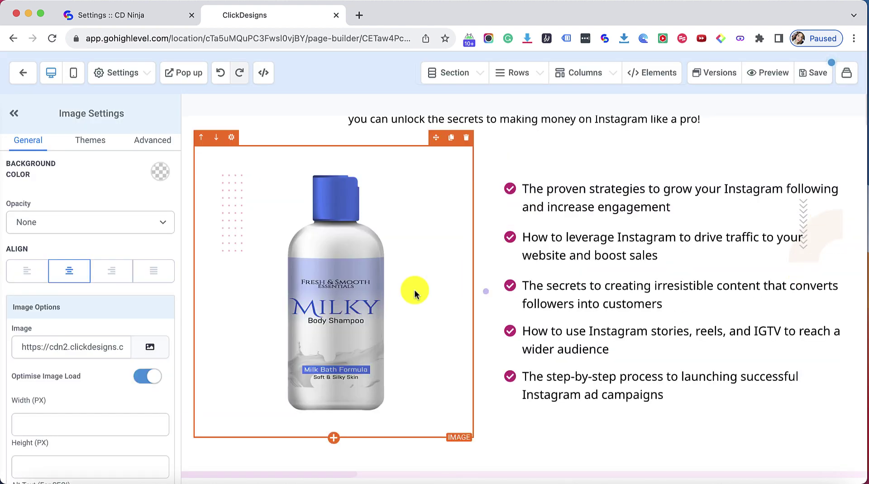
- Select the book-and-woman image in the "Why Instagram Marketing is Essential for Your Business" section
scroll(525, 292, "down", 6)
scroll(541, 298, "down", 3)
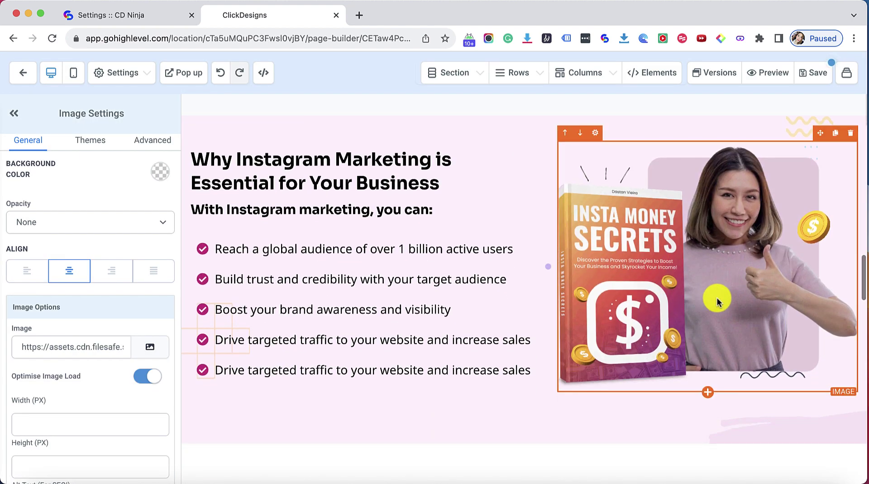